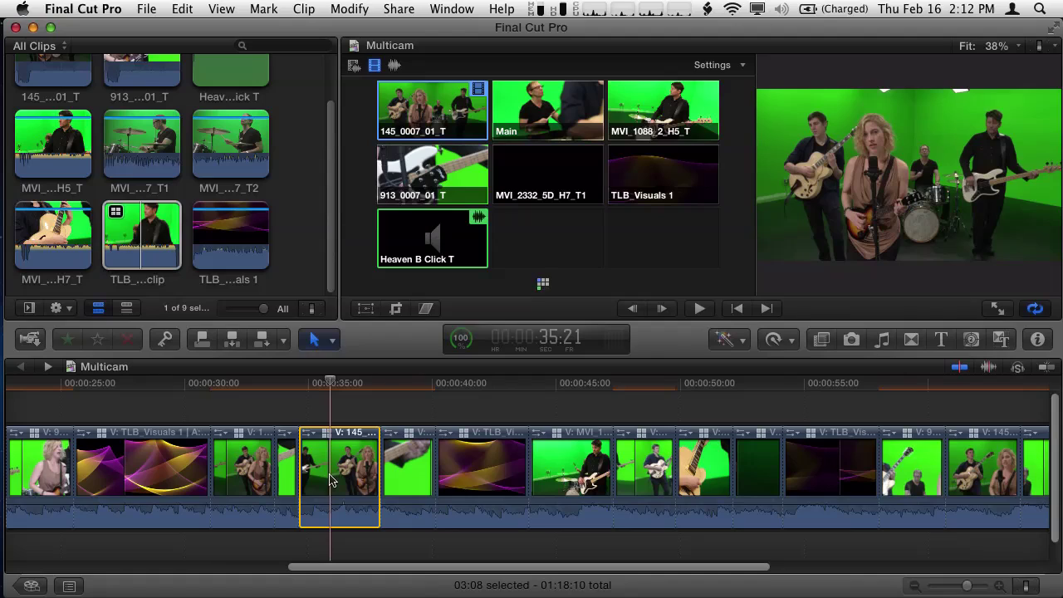
# Add a few clips to the selection, clear it, then open the purple TLB_Visuals 1 clip's shortcut menu.
pyautogui.keyDown('shift'); pyautogui.click(572, 476); pyautogui.keyUp('shift')
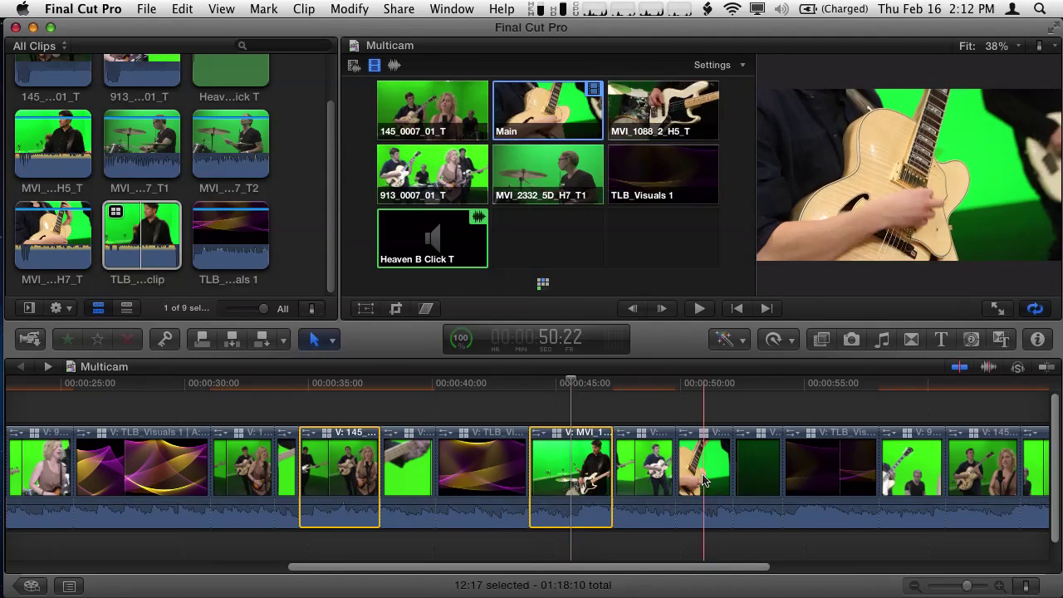
pyautogui.keyDown('shift'); pyautogui.click(703, 480); pyautogui.keyUp('shift')
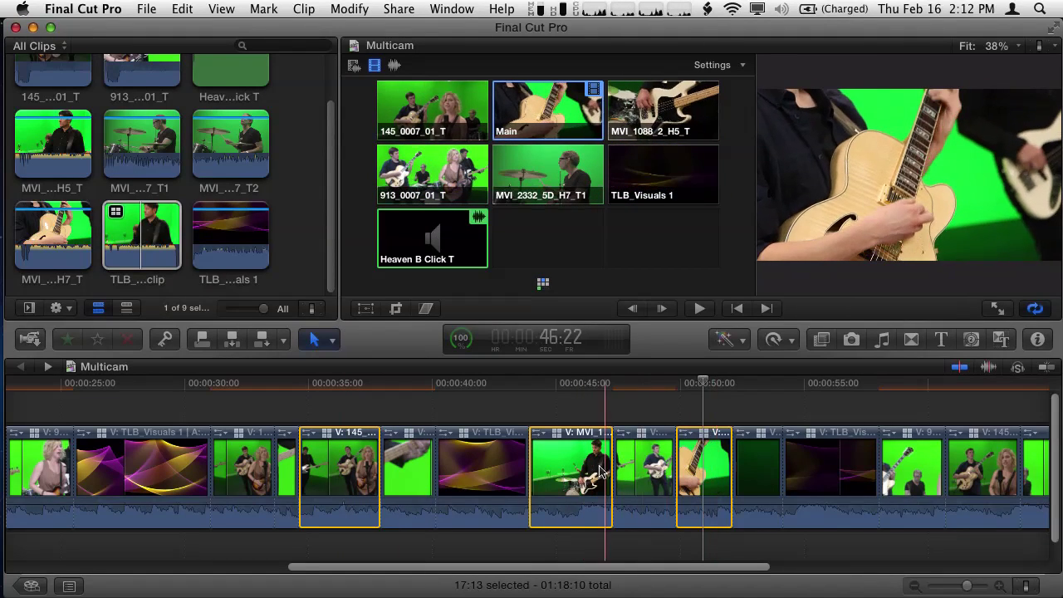
pyautogui.click(416, 399)
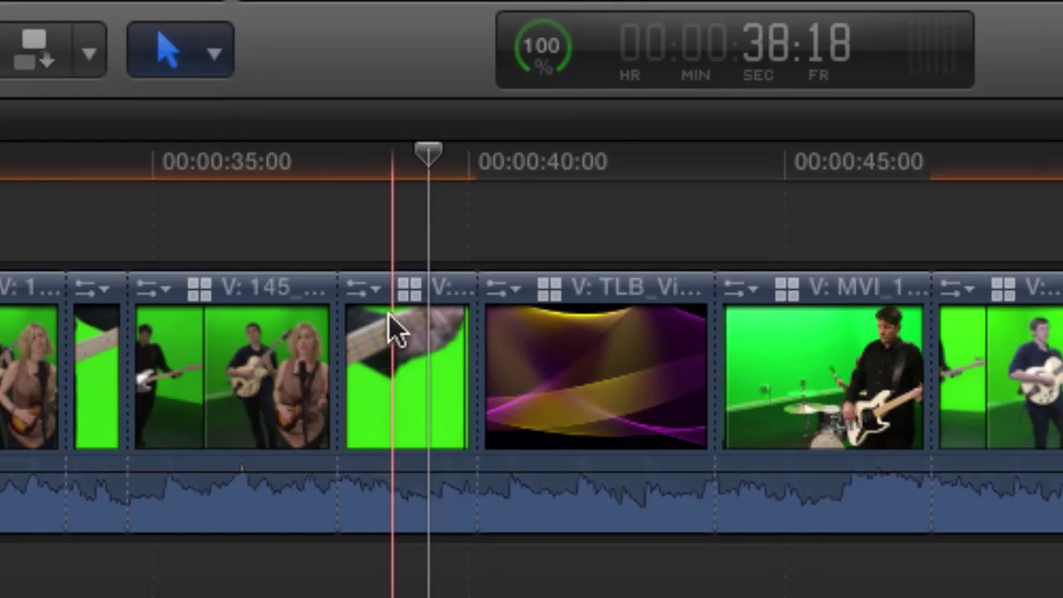
pyautogui.rightClick(389, 340)
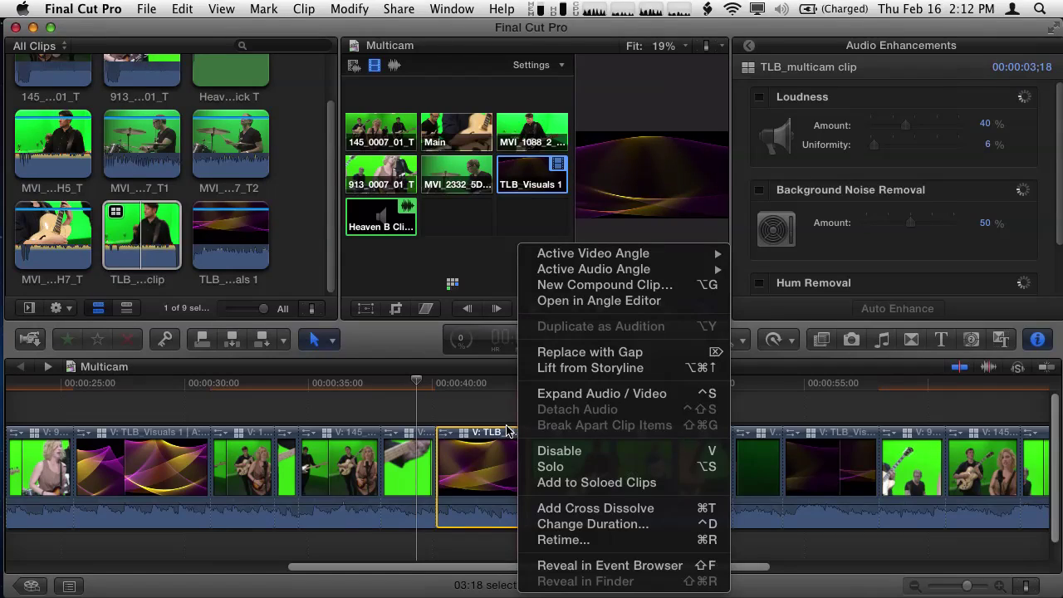
# Close the shortcut menu, select three multicam clips, and view their angle options without choosing one.
pyautogui.moveTo(583, 260)
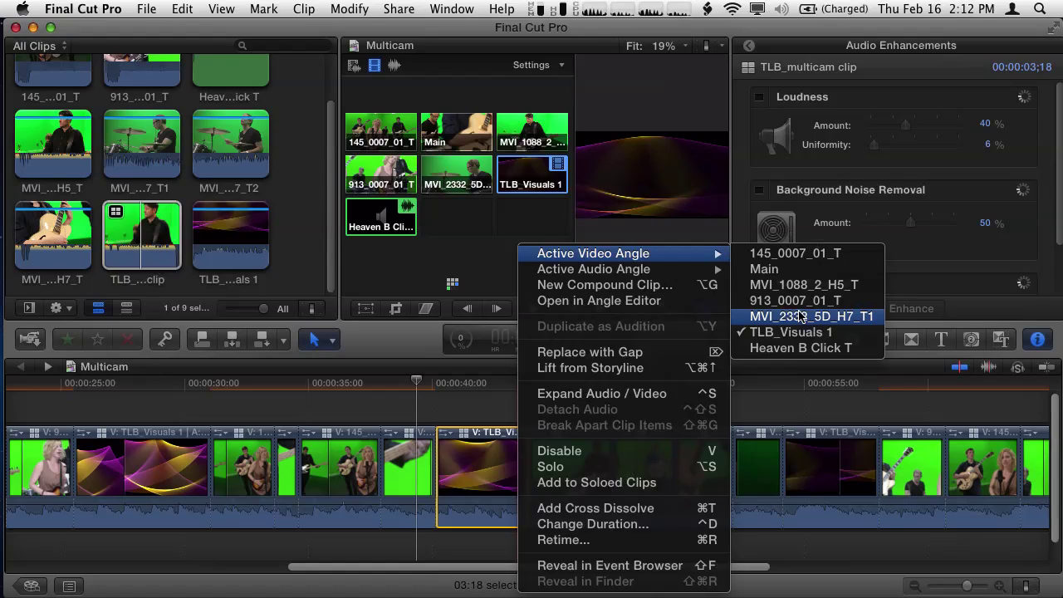
pyautogui.click(501, 414)
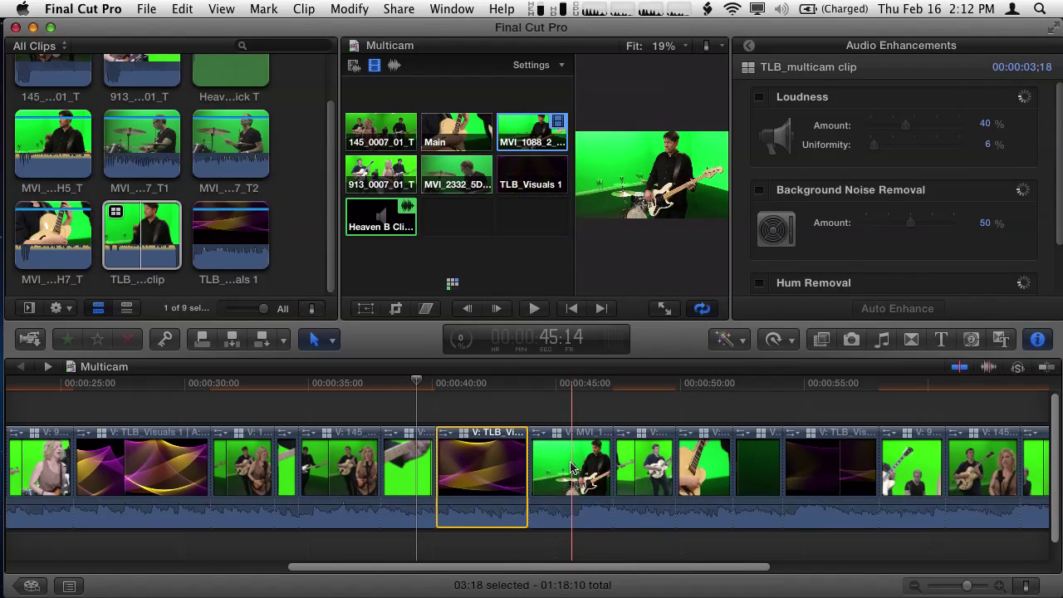
pyautogui.keyDown('super'); pyautogui.click(403, 469); pyautogui.keyUp('super')
pyautogui.keyDown('super'); pyautogui.click(240, 473); pyautogui.keyUp('super')
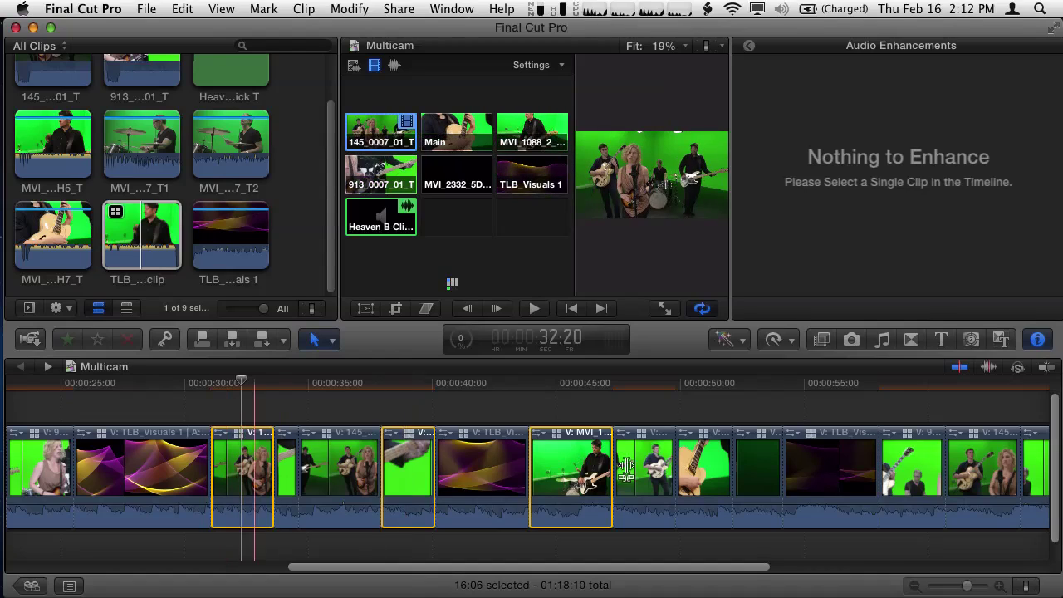
pyautogui.rightClick(568, 467)
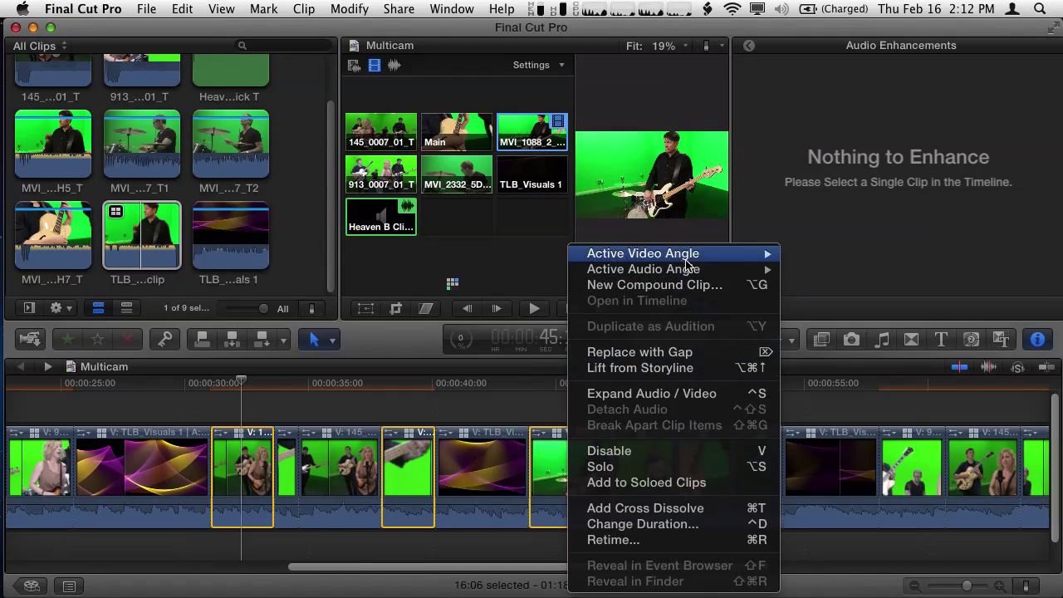
pyautogui.moveTo(686, 257)
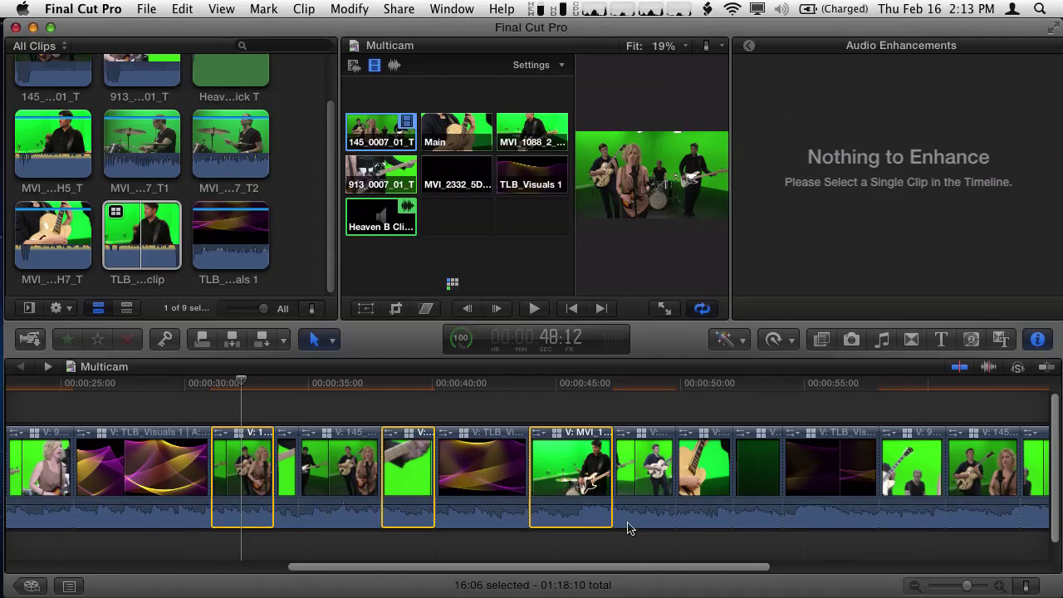
pyautogui.click(568, 469)
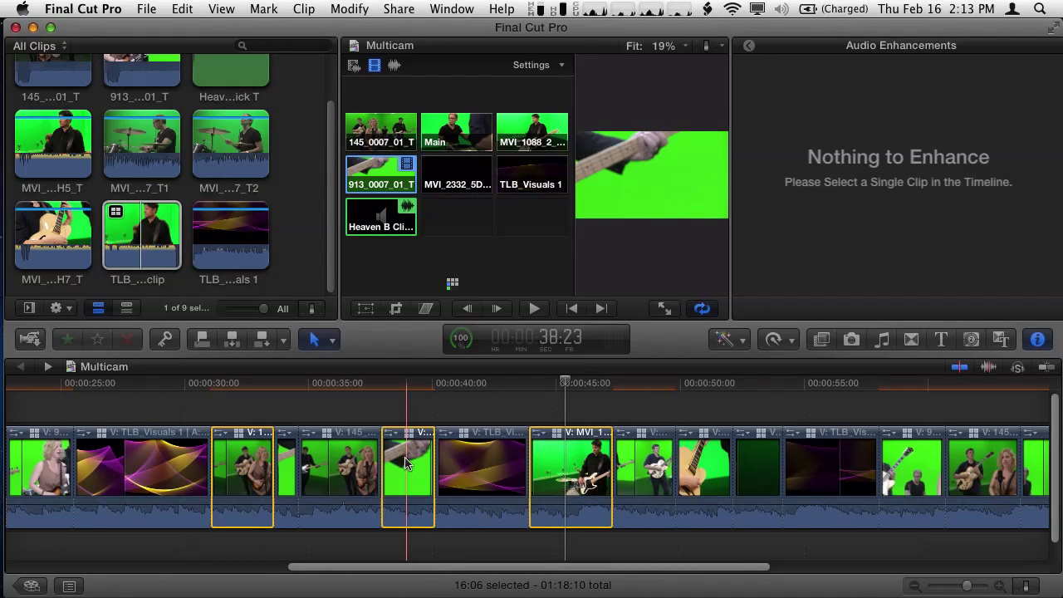
# Reselect the three multicam clips and show the Inspector's Info tab, revealing Mixed Values angles.
pyautogui.click(242, 469)
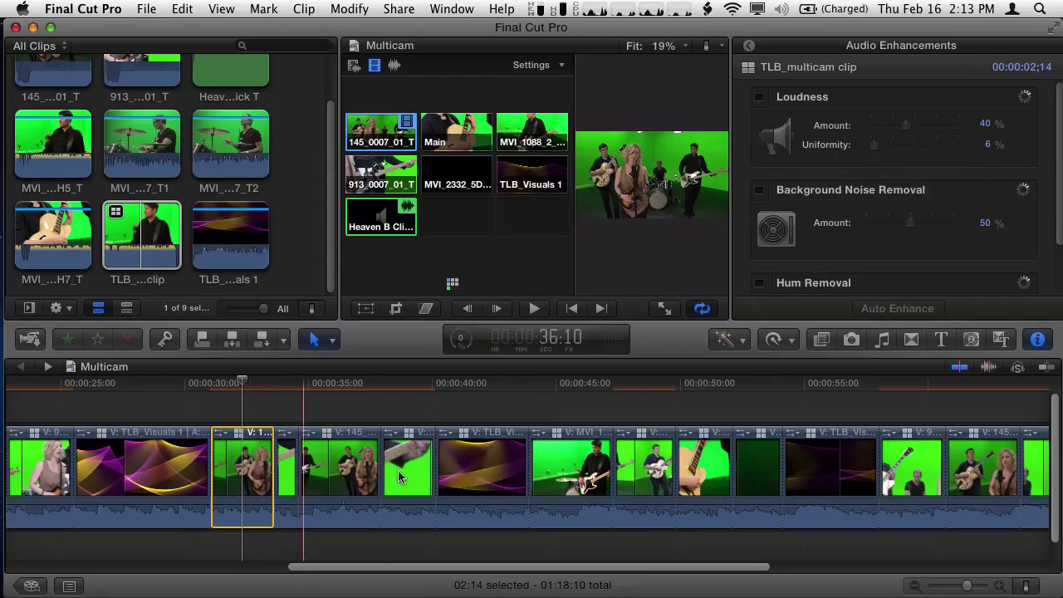
pyautogui.keyDown('super'); pyautogui.click(419, 475); pyautogui.keyUp('super')
pyautogui.keyDown('super'); pyautogui.click(563, 469); pyautogui.keyUp('super')
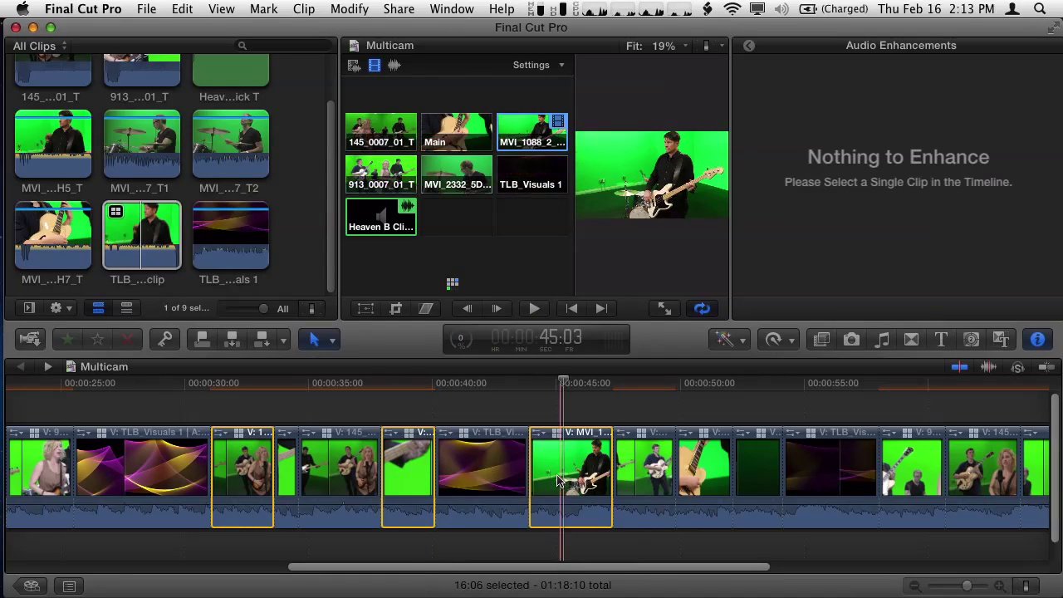
pyautogui.click(751, 47)
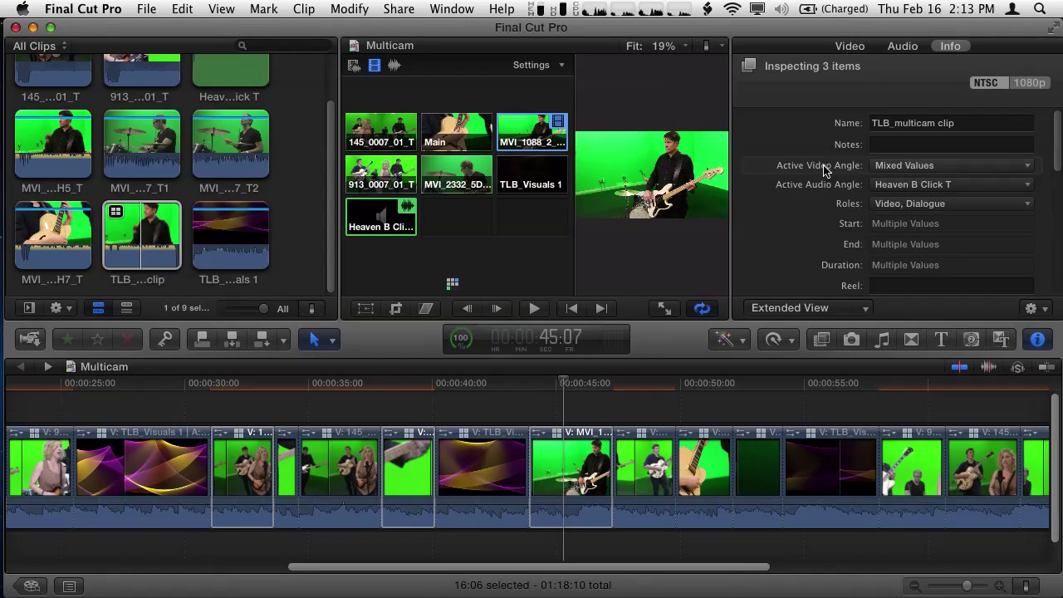
# Set Active Video Angle to Main for the three selected clips, then deselect them.
pyautogui.click(951, 167)
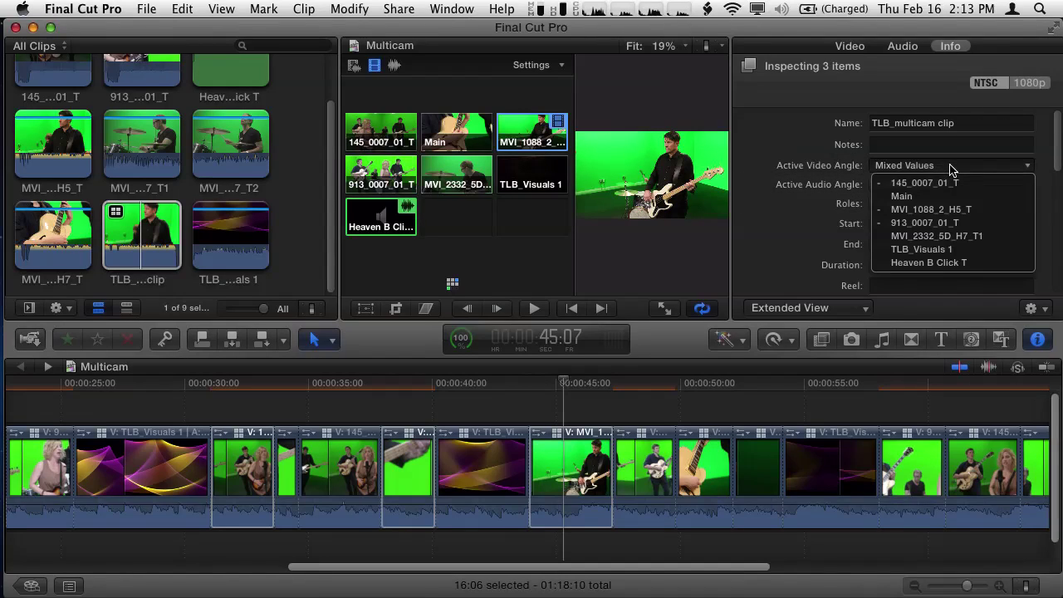
pyautogui.click(911, 197)
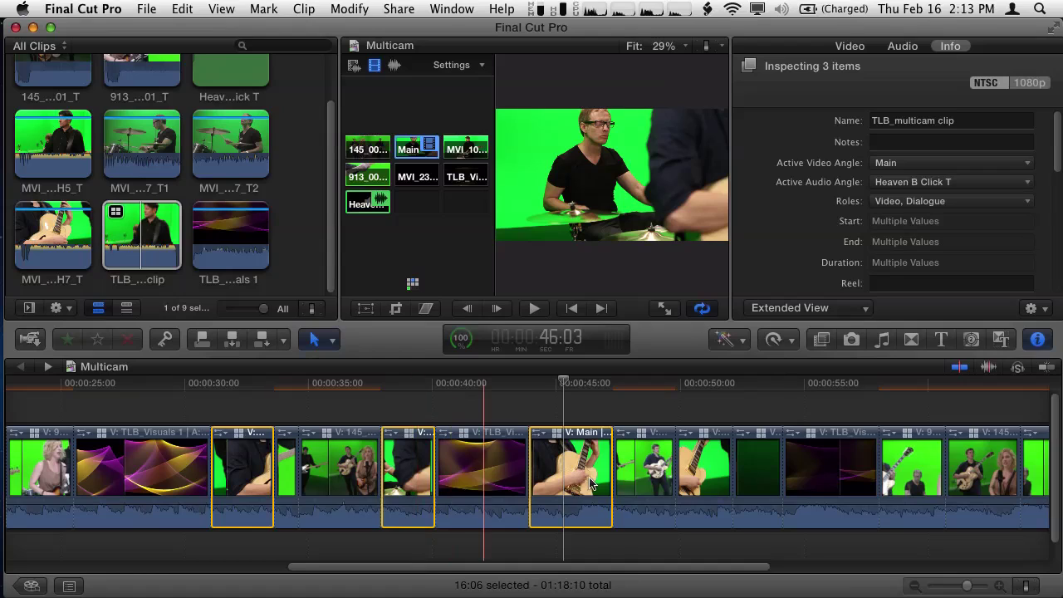
pyautogui.click(584, 415)
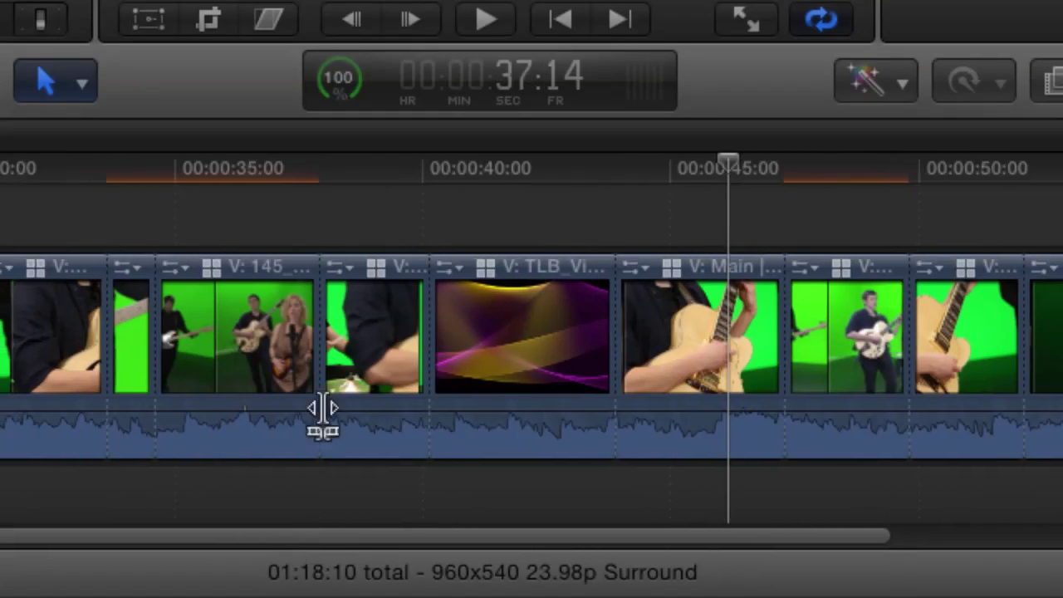
# Roll the cut after the full-band shot back to about 00:00:37 with Shift-X and open it in the Precision Editor.
pyautogui.moveTo(319, 336)
pyautogui.mouseDown()
pyautogui.moveTo(308, 337)
pyautogui.moveTo(329, 336)
pyautogui.mouseUp()
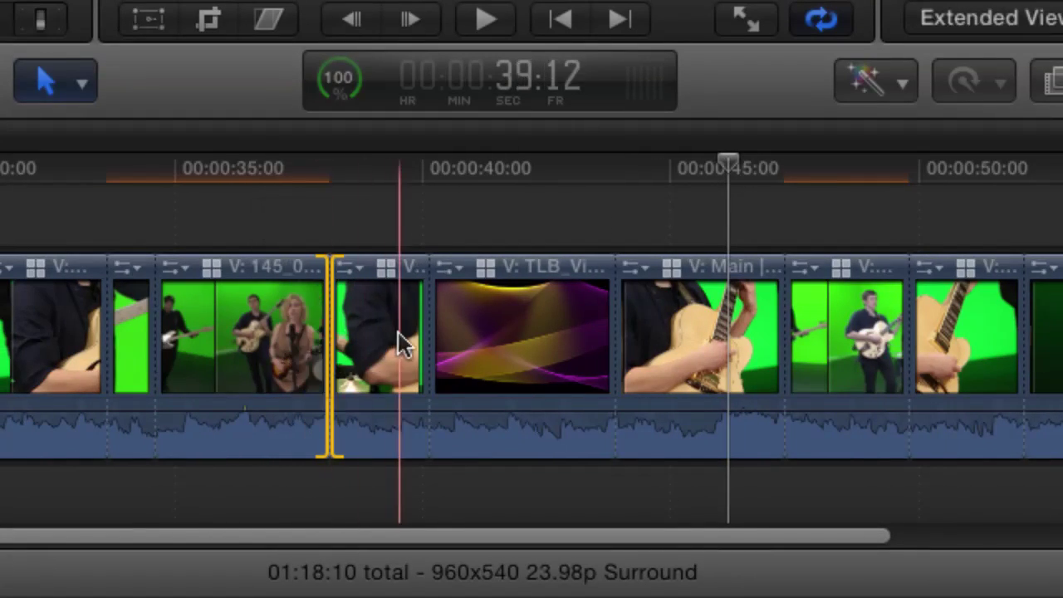
pyautogui.click(424, 328)
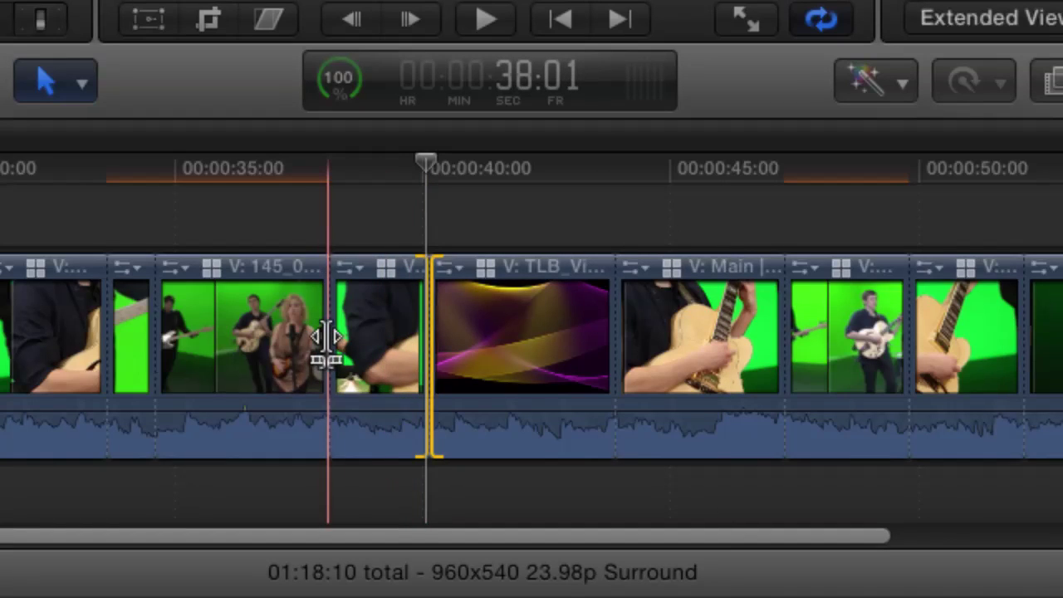
pyautogui.moveTo(326, 338)
pyautogui.mouseDown()
pyautogui.moveTo(285, 338)
pyautogui.moveTo(332, 338)
pyautogui.mouseUp()
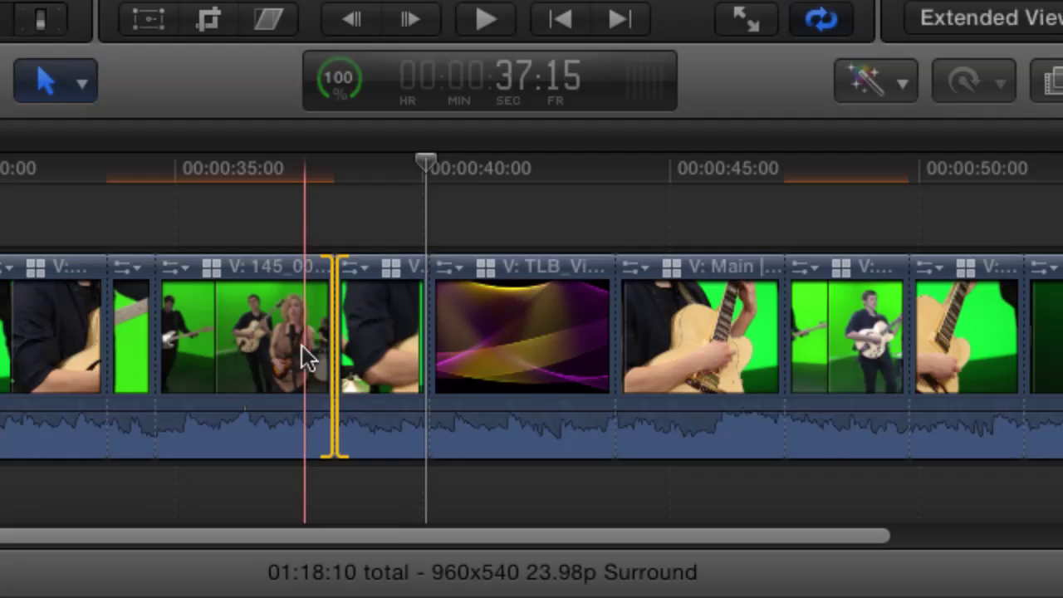
pyautogui.hotkey('shift', 'x')
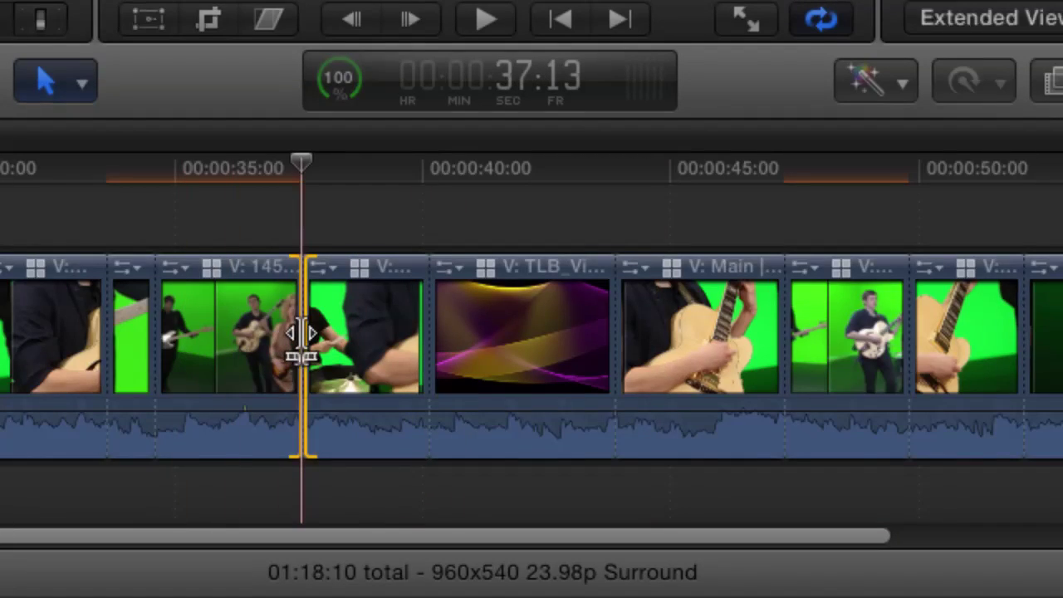
pyautogui.doubleClick(303, 340)
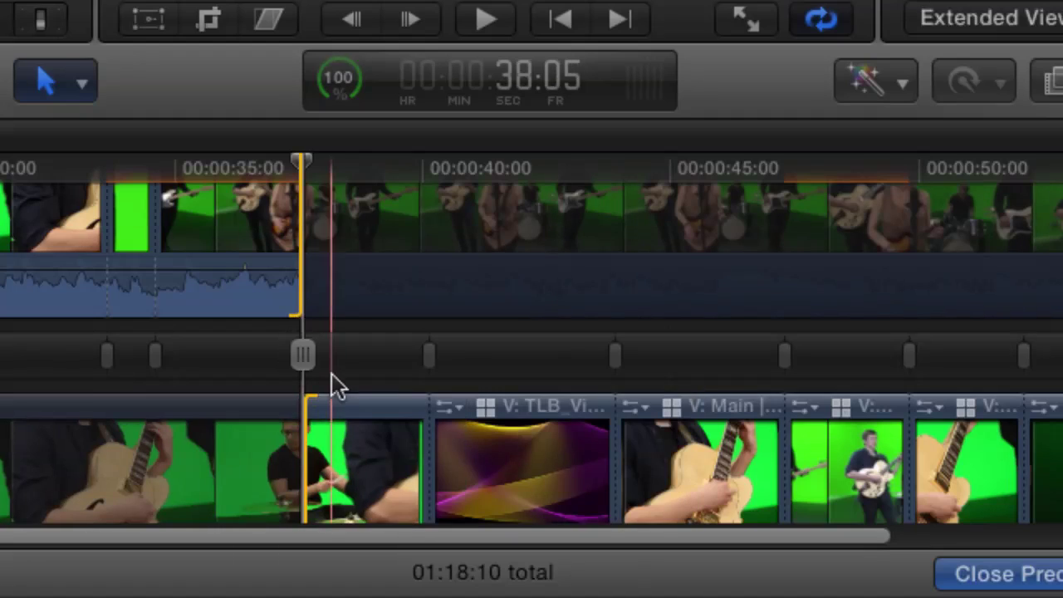
# Roll the edit to the skimmed frame in the Precision Editor and return to the timeline.
pyautogui.click(333, 282)
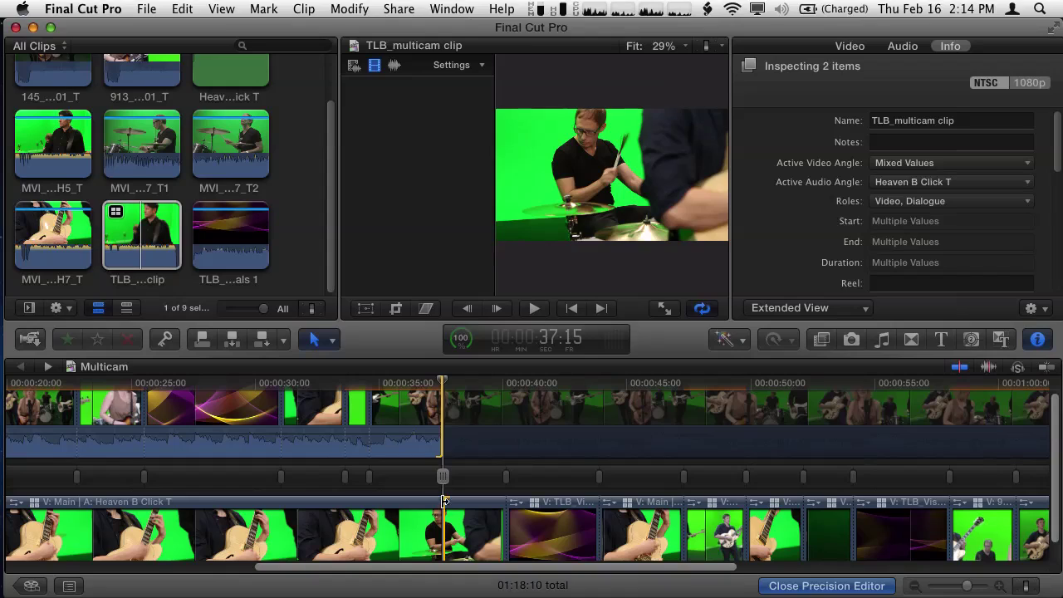
pyautogui.click(479, 416)
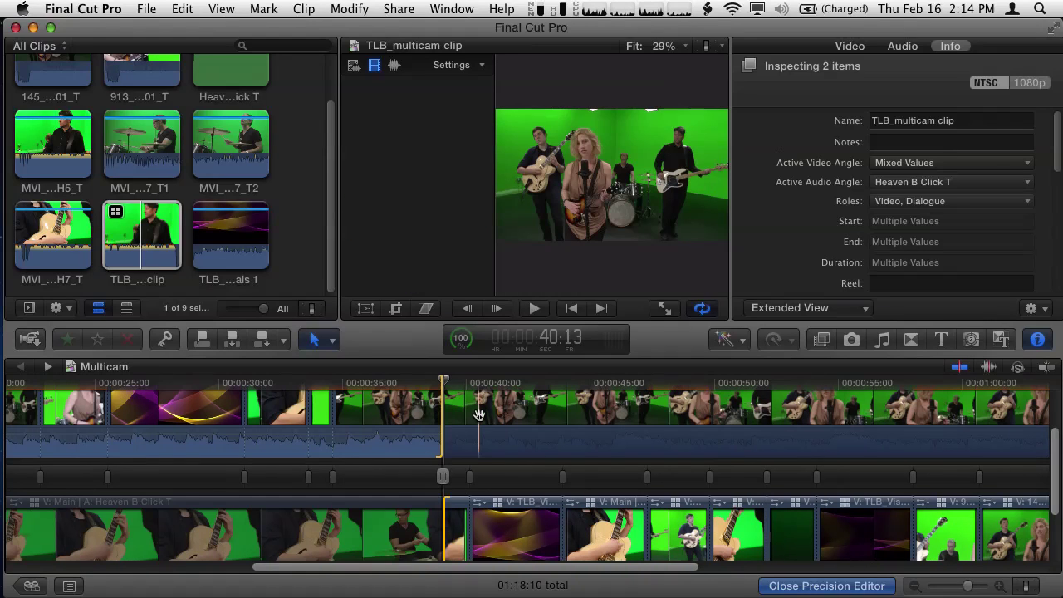
pyautogui.doubleClick(445, 480)
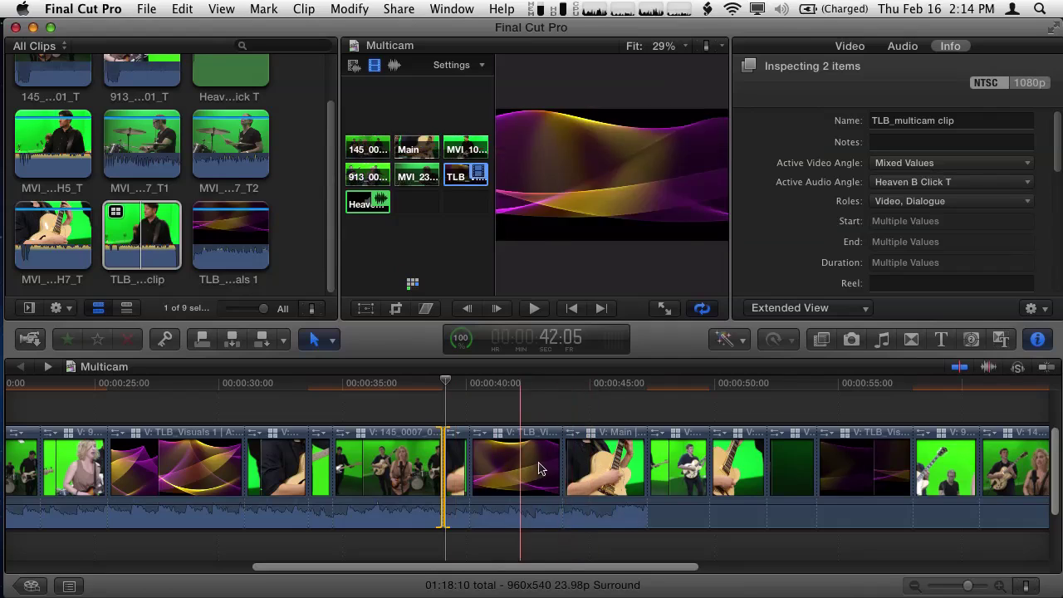
# Marquee-select the two adjacent multicam clips near 00:00:45 and bring up their shortcut menu.
pyautogui.click(603, 467)
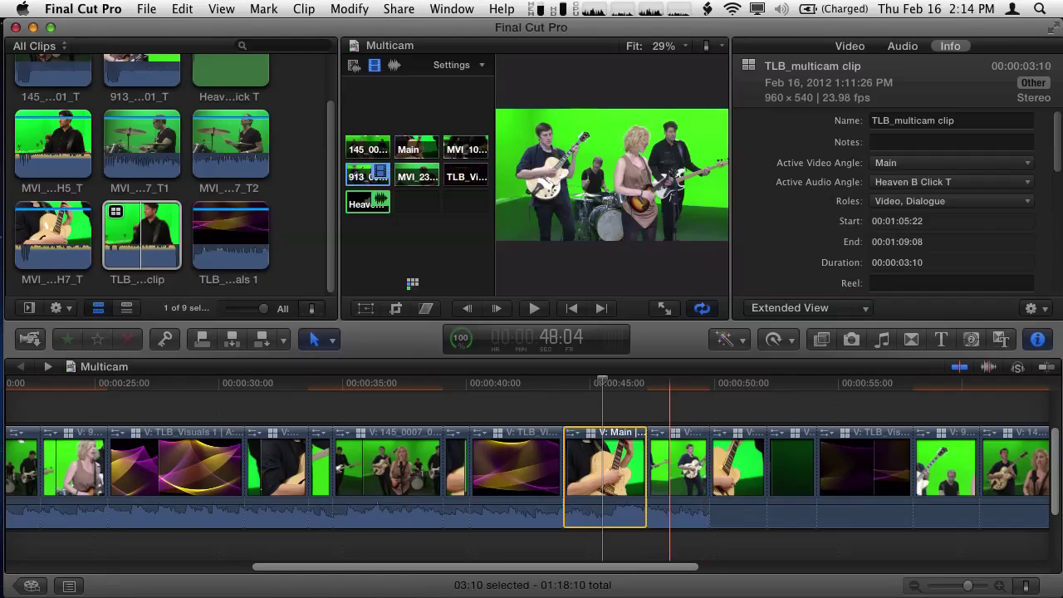
pyautogui.moveTo(671, 409); pyautogui.dragTo(627, 473)
pyautogui.rightClick(626, 474)
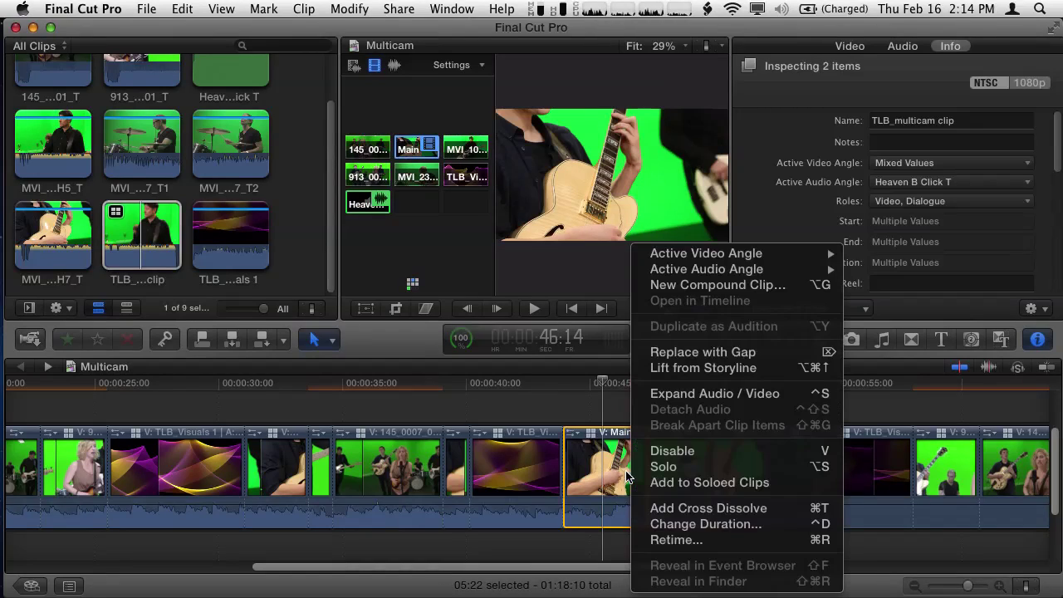
# Expand audio/video on the two clips and move the second clip's audio edit point earlier.
pyautogui.click(719, 393)
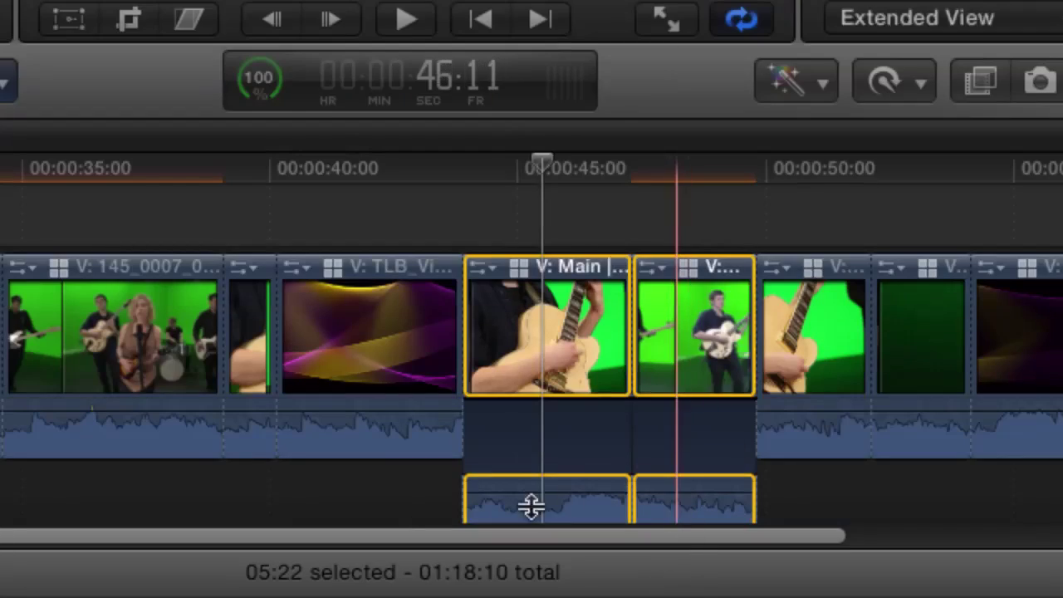
pyautogui.click(416, 504)
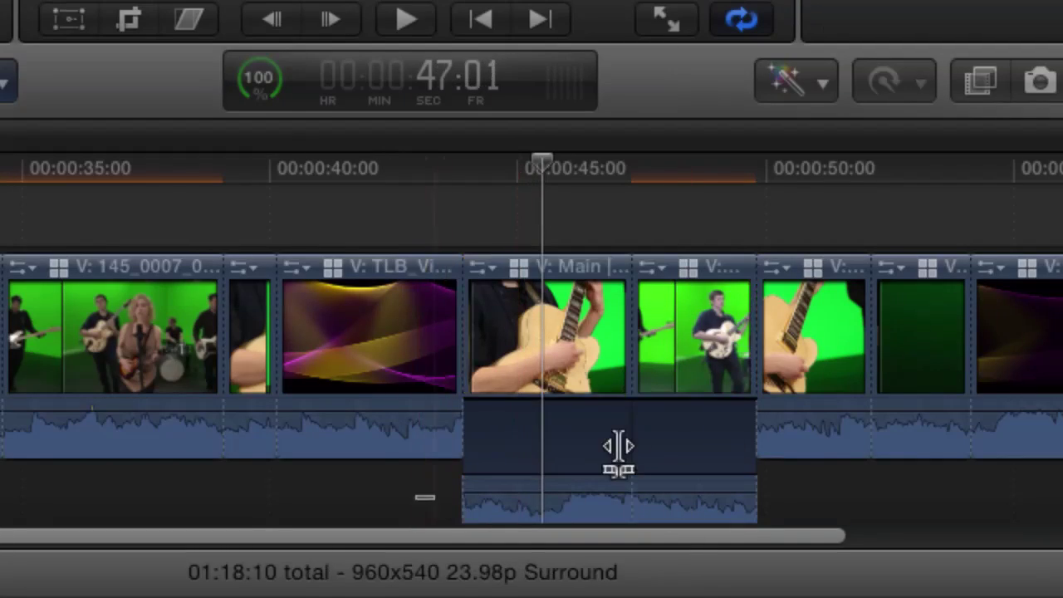
pyautogui.scroll(-2, 617, 451)
pyautogui.moveTo(654, 446)
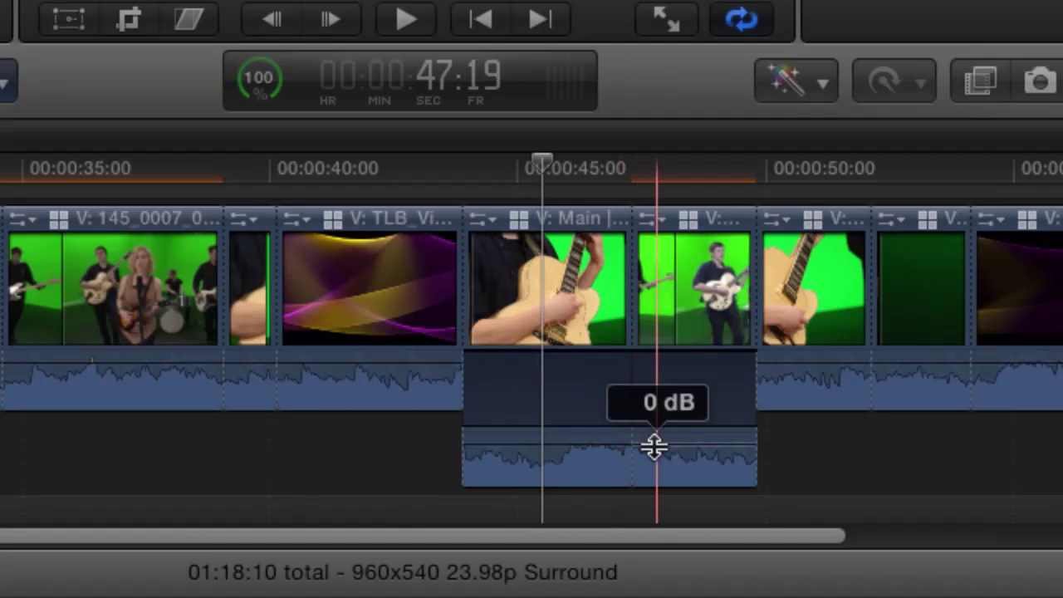
pyautogui.click(654, 456)
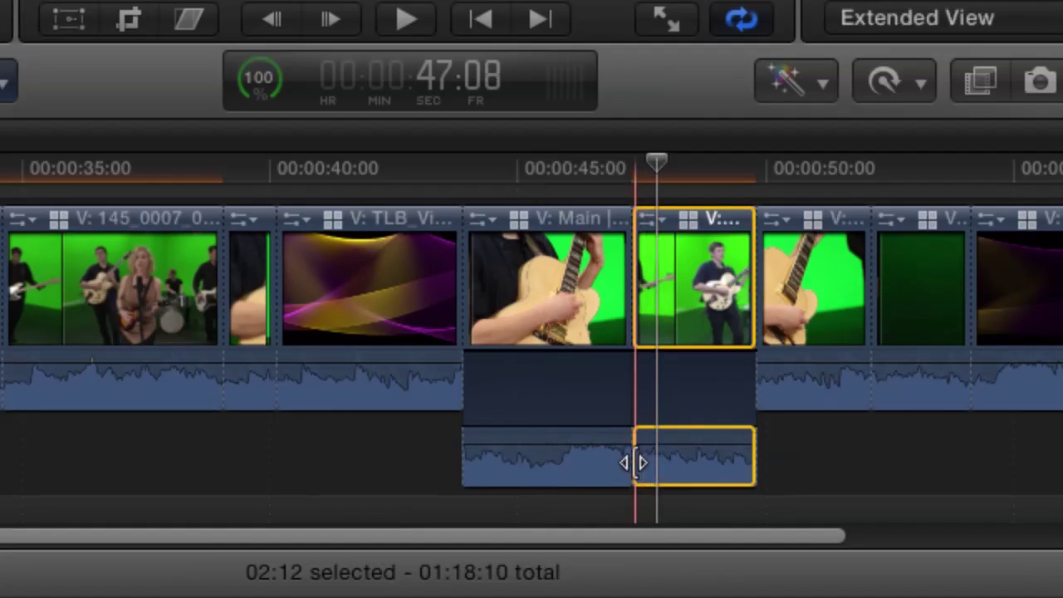
pyautogui.moveTo(636, 462); pyautogui.dragTo(564, 462)
# Extend the first clip's audio past the cut, start the second's earlier, and end the lower audio near 00:00:47.
pyautogui.scroll(-2, 681, 443)
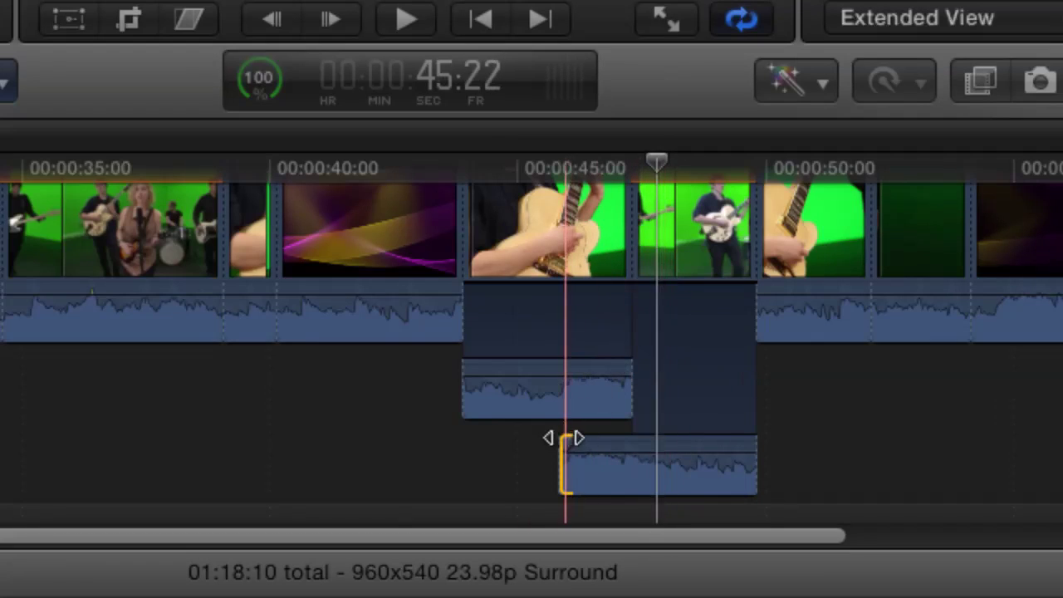
pyautogui.moveTo(631, 398); pyautogui.dragTo(675, 400)
pyautogui.moveTo(636, 464); pyautogui.dragTo(457, 463)
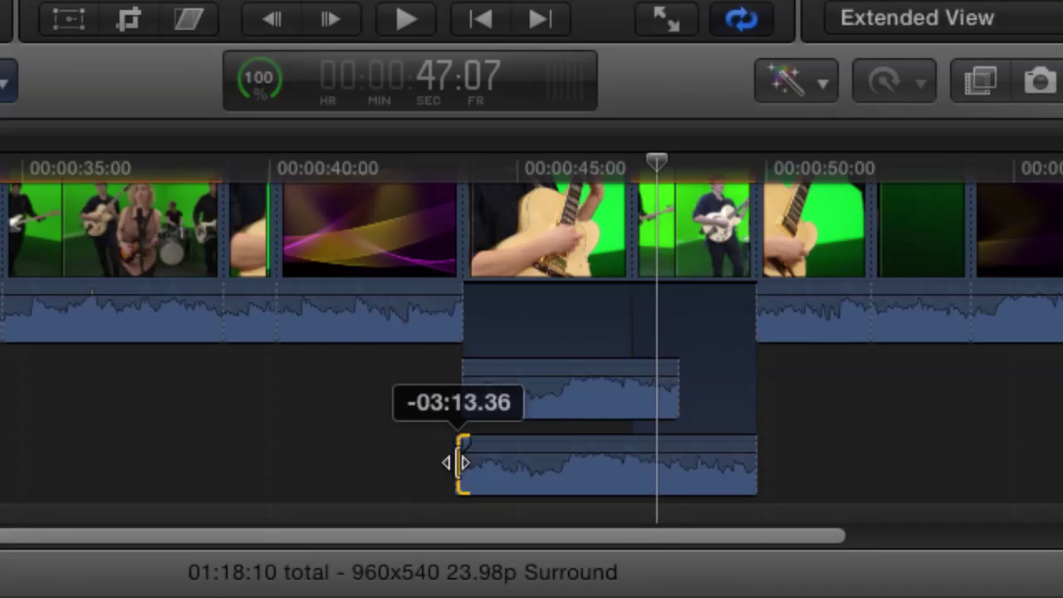
pyautogui.moveTo(651, 259); pyautogui.dragTo(650, 259)
pyautogui.moveTo(727, 448); pyautogui.dragTo(614, 444)
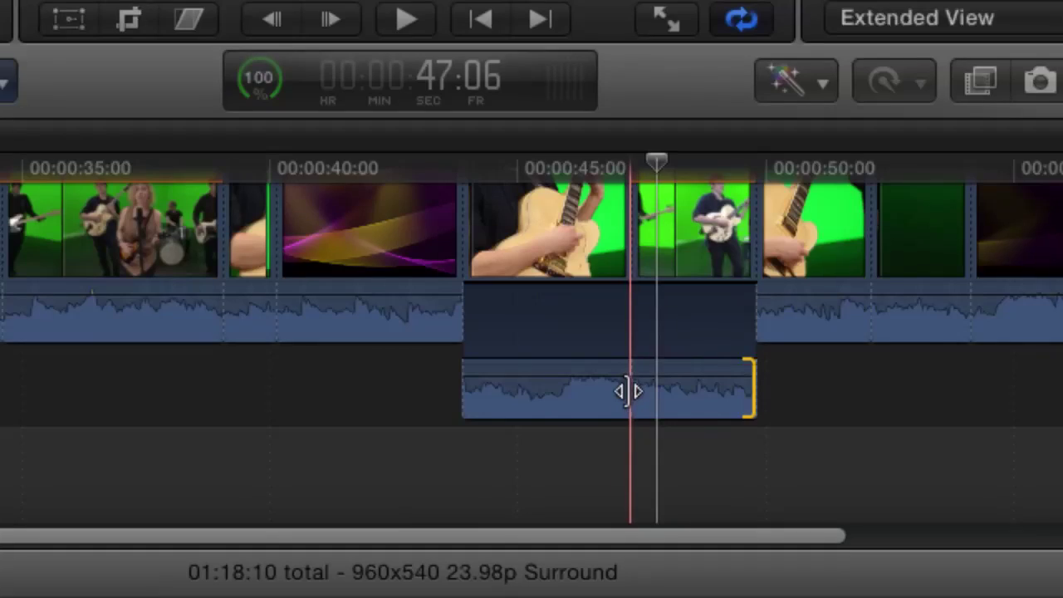
# Adjust the first clip's audio end past the cut and start the second clip's audio earlier.
pyautogui.moveTo(629, 391); pyautogui.dragTo(607, 388)
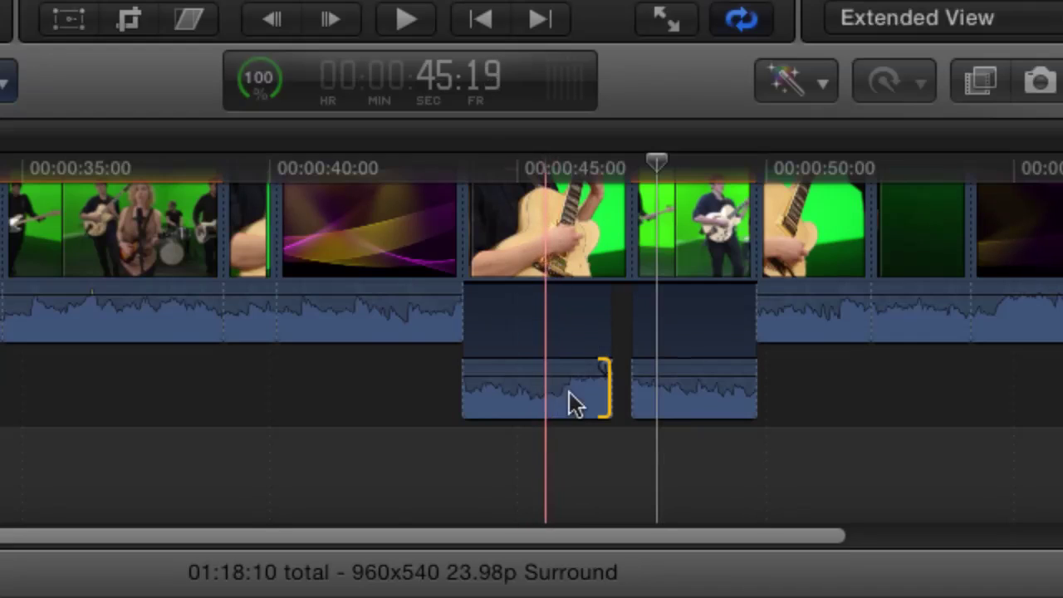
pyautogui.moveTo(622, 386); pyautogui.dragTo(659, 409)
pyautogui.moveTo(635, 456); pyautogui.dragTo(586, 461)
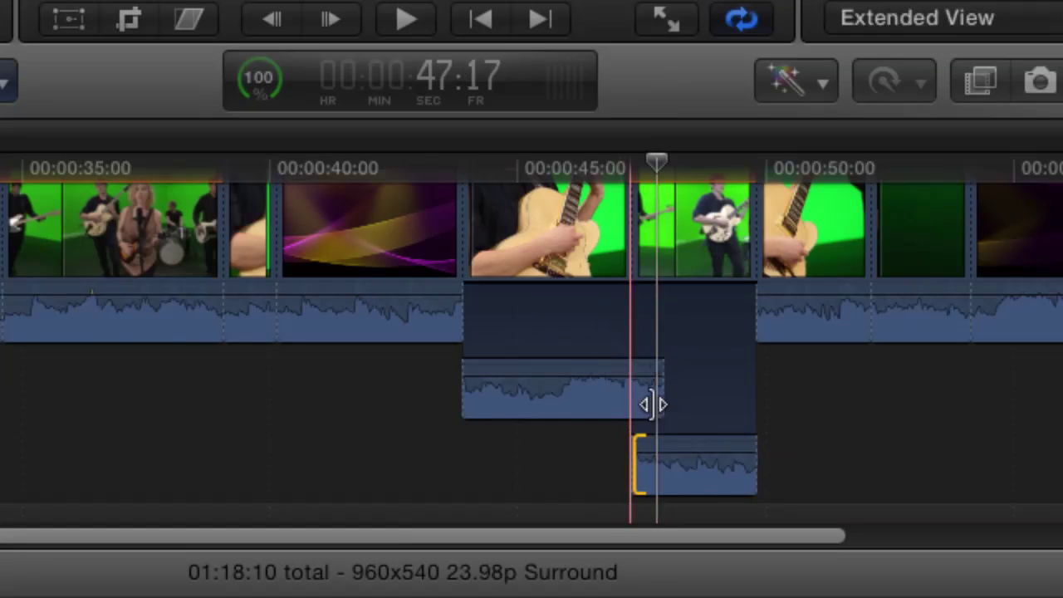
# Collapse Audio/Video on the guitar clip and the following clip, then deselect.
pyautogui.click(586, 219)
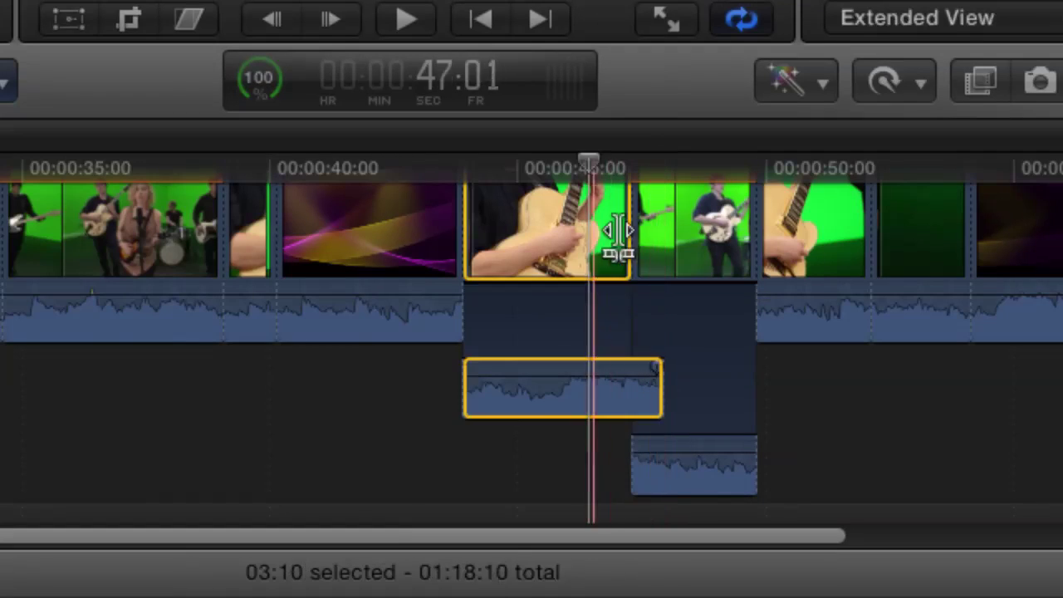
pyautogui.keyDown('super'); pyautogui.click(660, 233); pyautogui.keyUp('super')
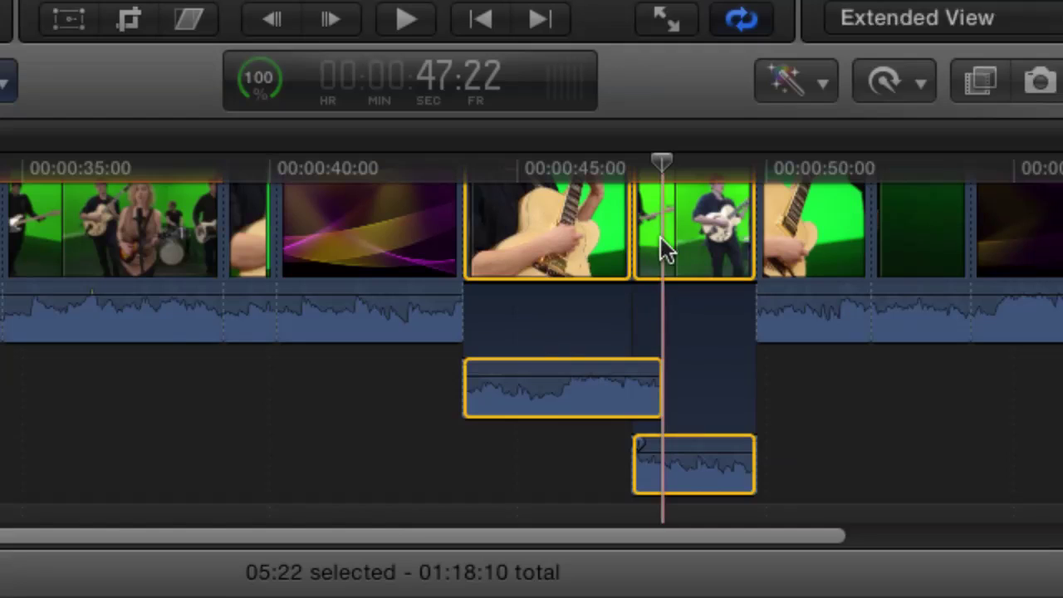
pyautogui.rightClick(660, 237)
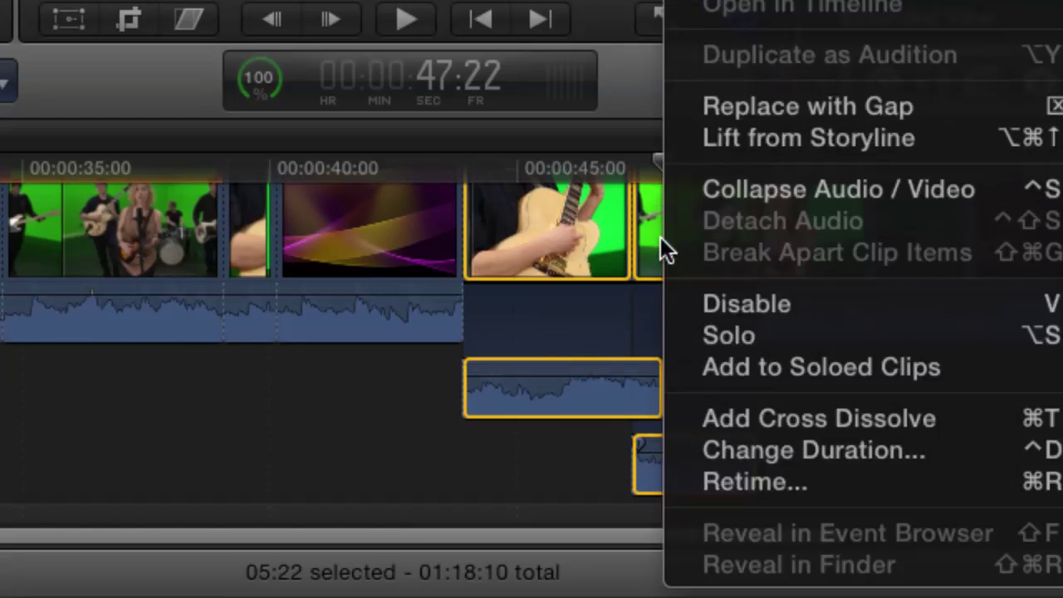
pyautogui.click(787, 185)
pyautogui.click(839, 429)
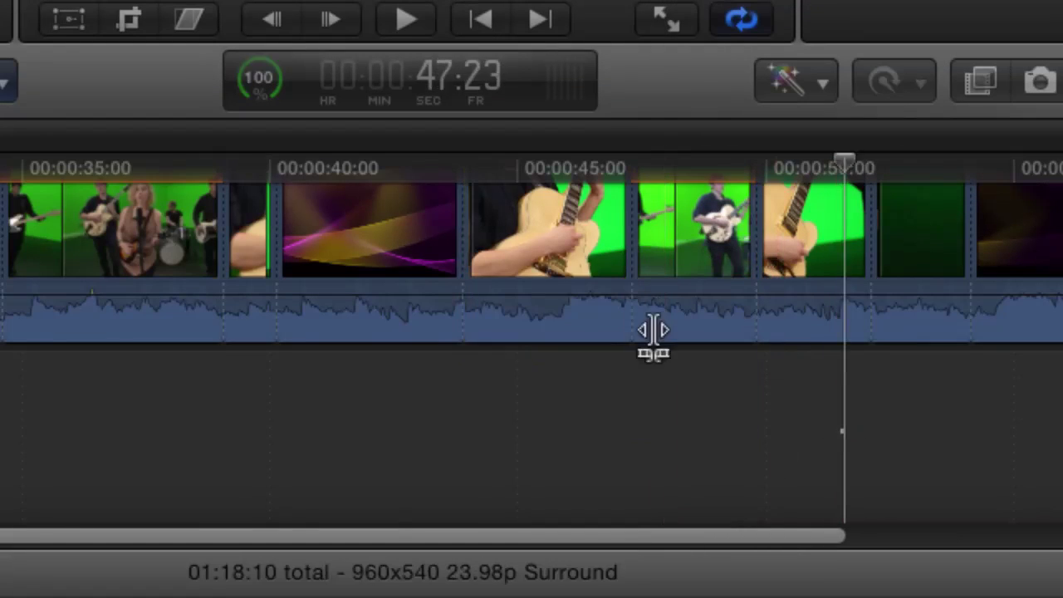
# Reselect the guitar clip and the following clip and expand their audio again.
pyautogui.click(591, 284)
pyautogui.keyDown('super'); pyautogui.click(686, 259); pyautogui.keyUp('super')
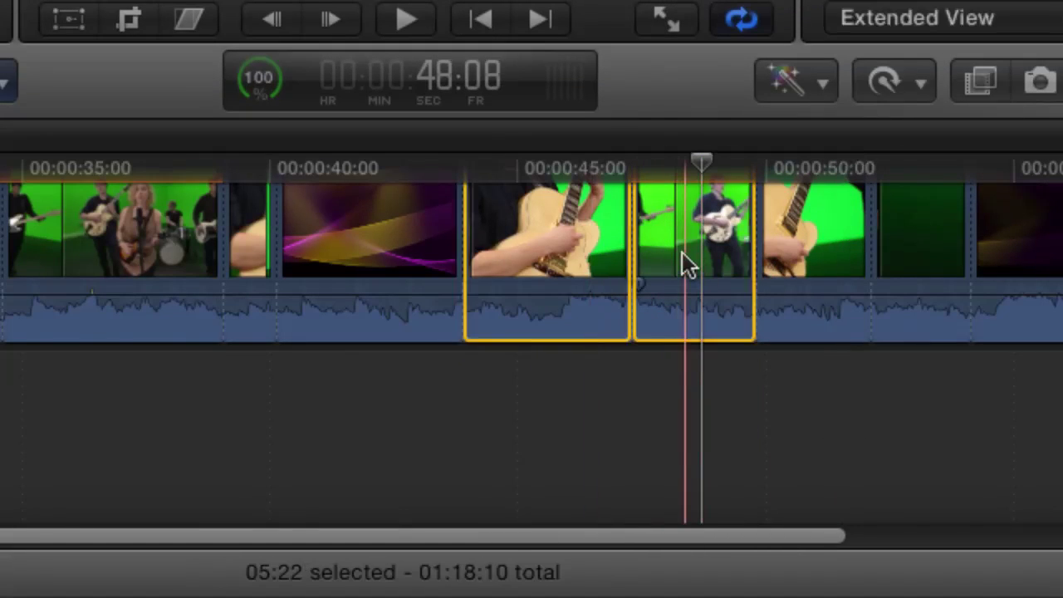
pyautogui.doubleClick(686, 334)
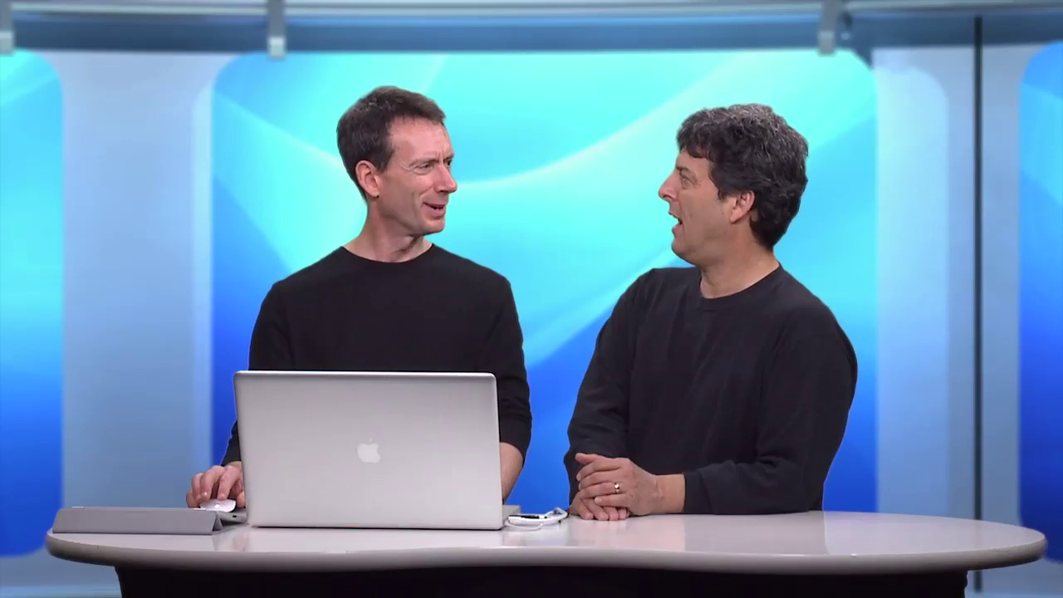